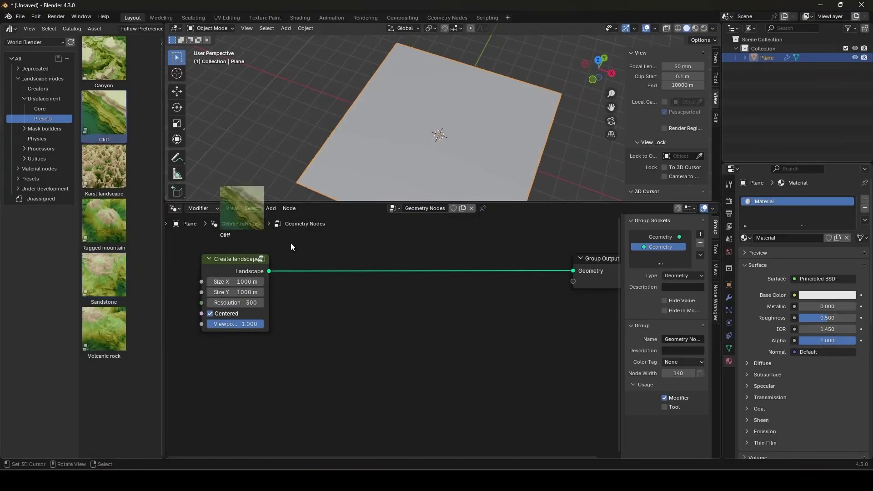
- Try the Cliff displacement preset between the Create landscape node and the Group Output, and take it out of the link again
drag(291, 247, 378, 268)
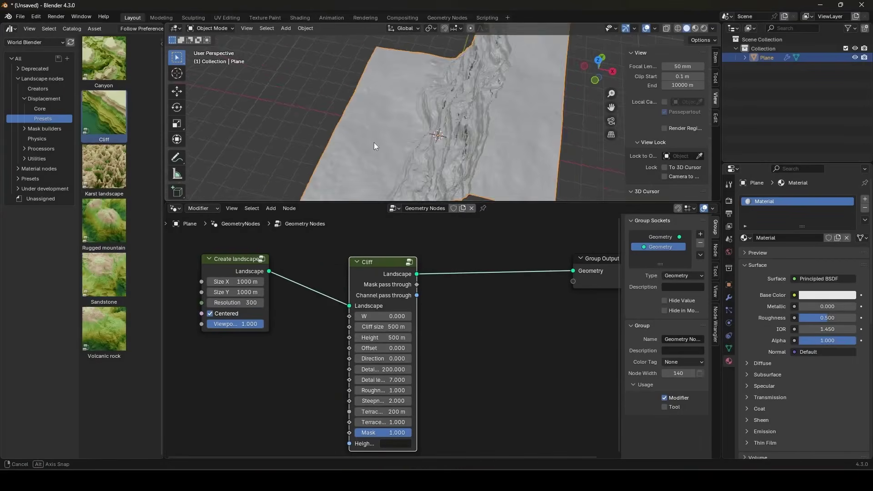
middle_drag(374, 145, 515, 98)
alt+drag(386, 266, 370, 315)
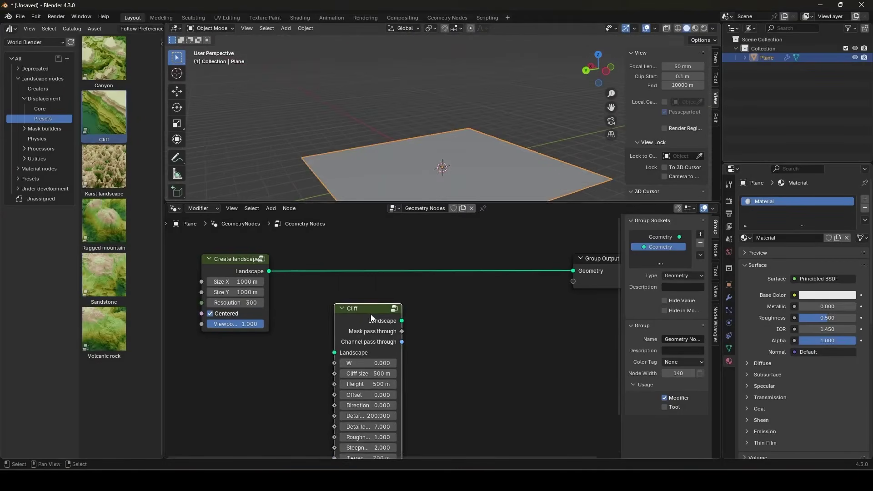
- Delete the detached Cliff node and insert the Karst landscape preset between Create landscape and the Group Output
click(406, 171)
mouse_move(405, 171)
middle_down()
mouse_move(419, 150)
mouse_move(366, 173)
mouse_move(405, 160)
middle_up()
key(ctrl+x)
click(376, 277)
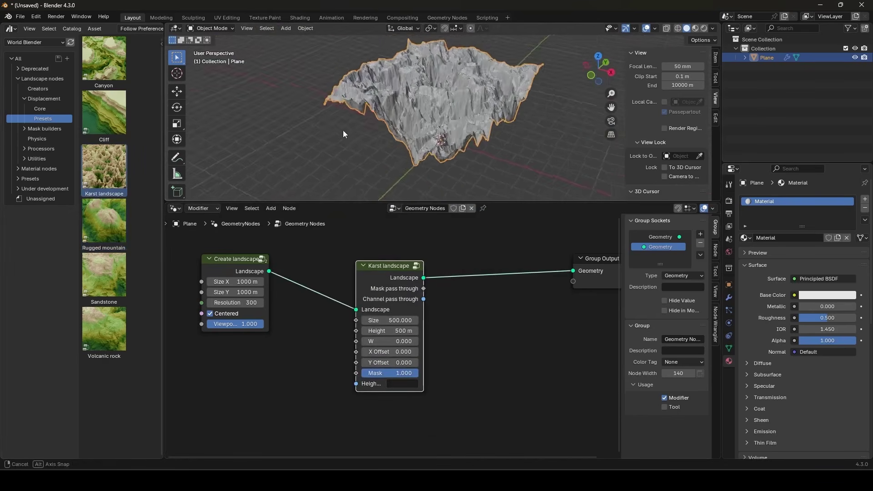
- Inspect the Karst landscape terrain and remove its node from the link between Create landscape and the Group Output
middle_drag(502, 150, 509, 161)
key(ctrl+x)
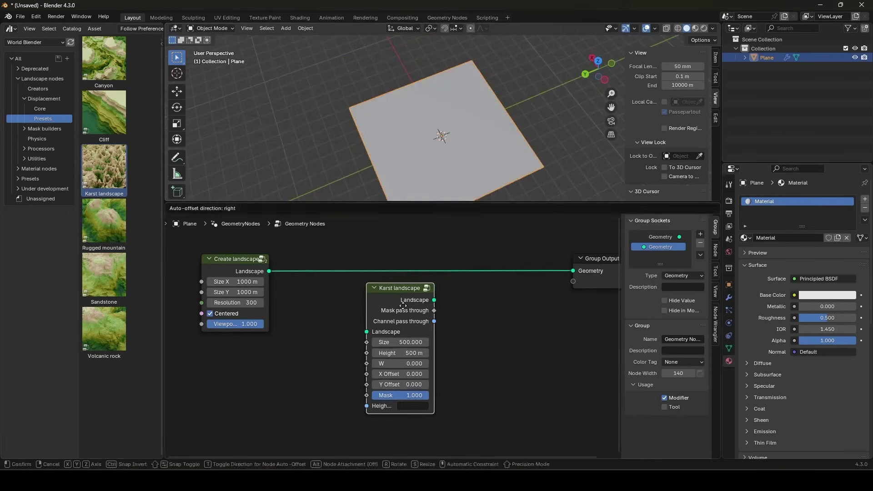
click(395, 269)
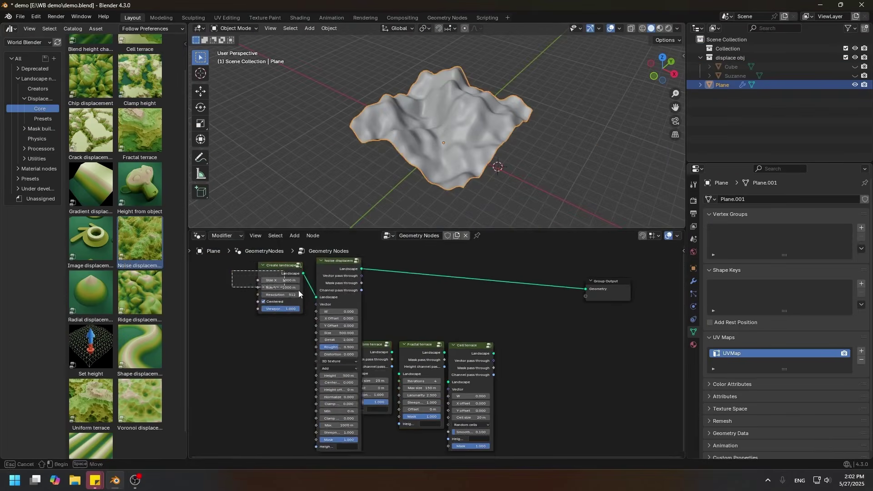
- Insert the Uniform terrace node after Noise displacement and set its step size to 40.6 m and steepness to 3.1
middle_drag(392, 334, 432, 336)
scroll(432, 336, up, 2)
drag(398, 348, 400, 248)
scroll(453, 151, up, 4)
alt+middle_drag(453, 150, 484, 136)
scroll(422, 310, up, 4)
drag(412, 281, 382, 299)
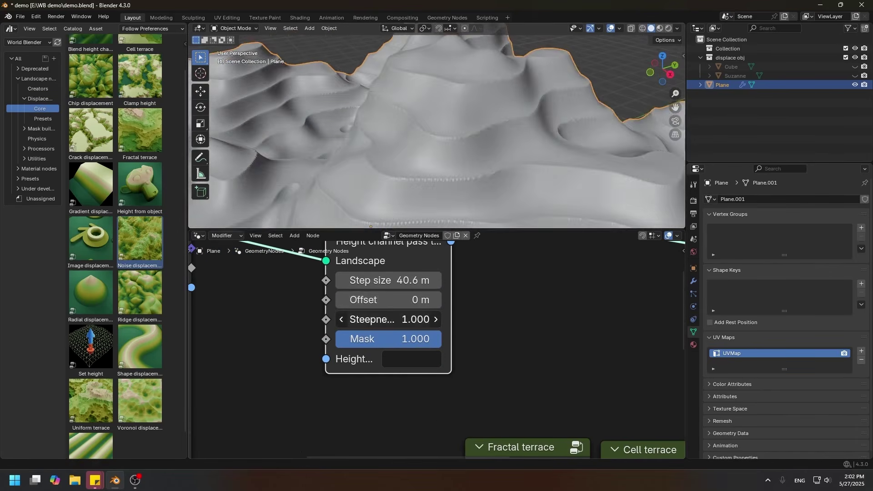
drag(389, 320, 411, 319)
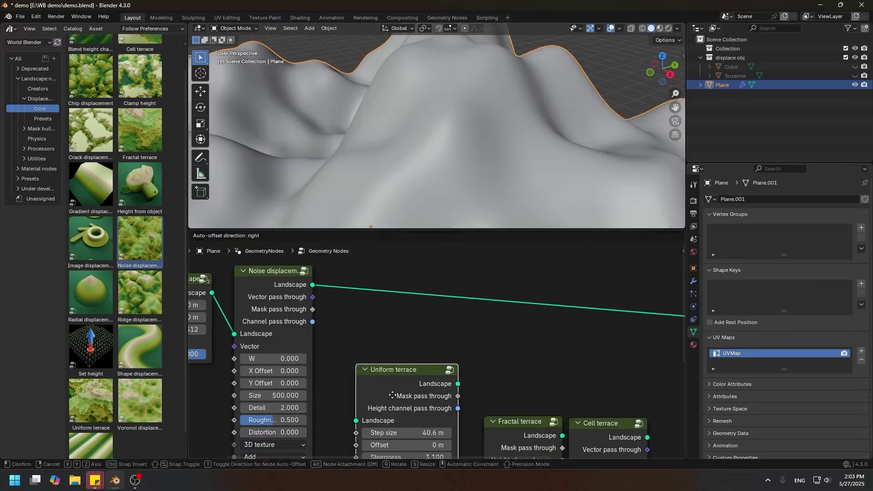
- Insert the Fractal terrace node after Noise displacement in place of Uniform terrace and adjust its maximum terrace size
drag(517, 364, 522, 267)
middle_drag(435, 378, 380, 376)
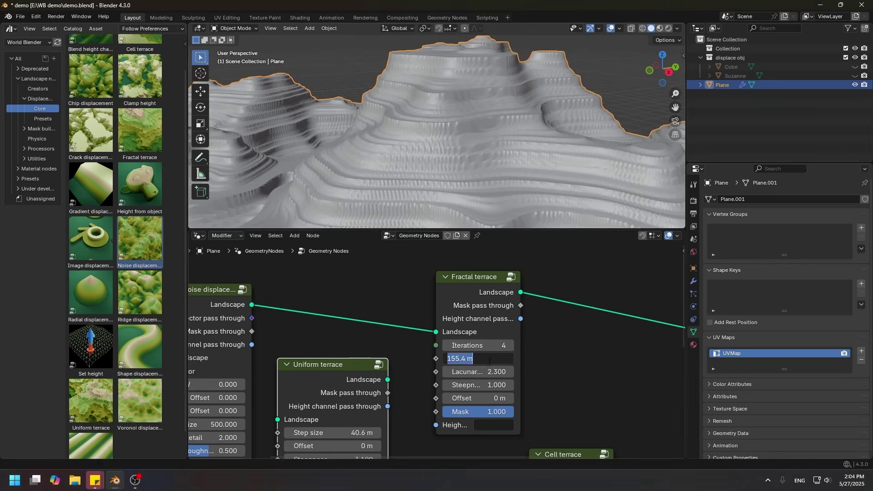
key(Return)
scroll(432, 372, down, 1)
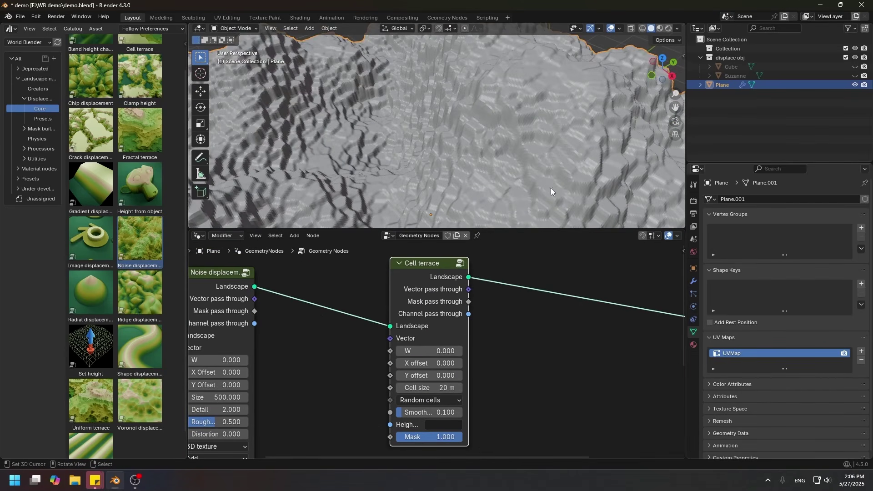
- Set the Cell terrace node's W to 49.5, X offset to 5.6, Y offset to 10.3 and cell size to 36.6 m
scroll(469, 366, up, 1)
drag(427, 351, 509, 350)
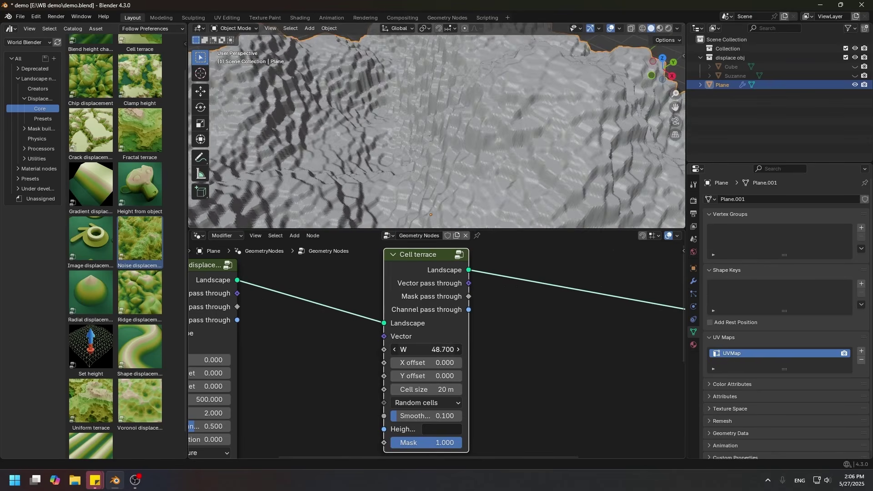
drag(458, 366, 489, 376)
drag(452, 389, 496, 390)
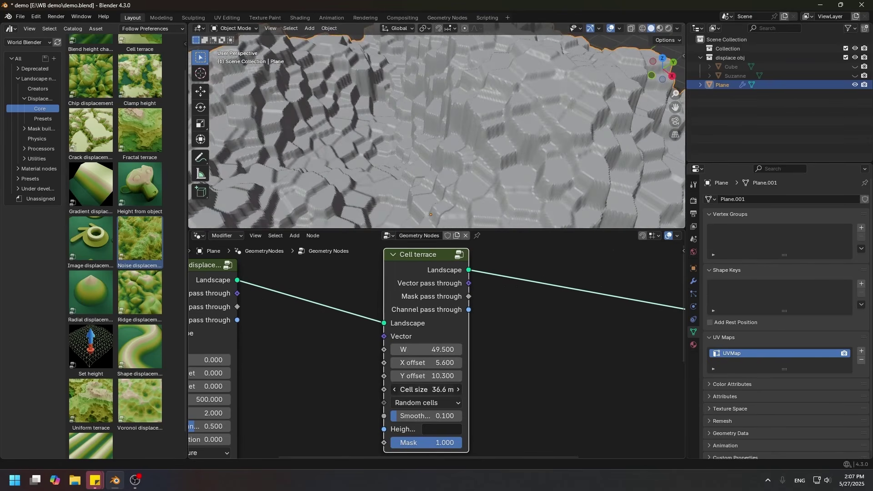
- Switch the Cell terrace node's cell type to Square cells
middle_drag(434, 409, 435, 367)
click(434, 362)
click(414, 405)
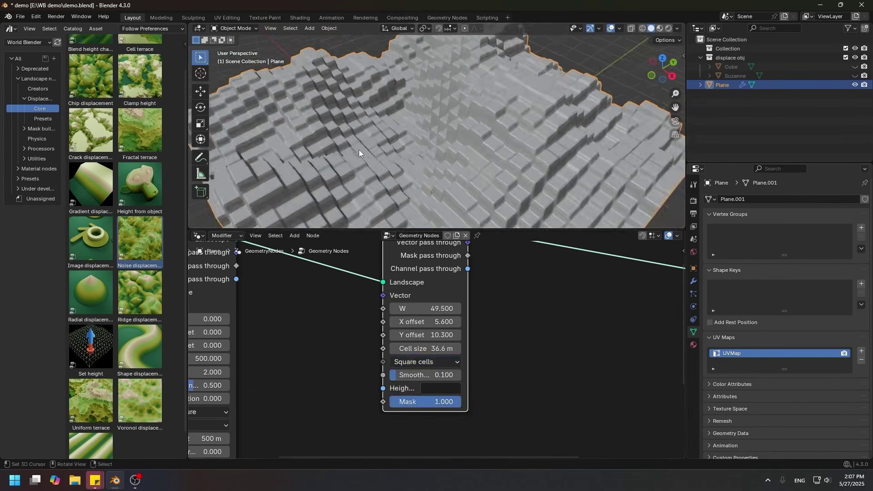
- Choose another cell type for the Cell terrace node and increase its smoothness
click(425, 361)
click(417, 391)
drag(425, 374, 496, 374)
middle_drag(473, 150, 498, 160)
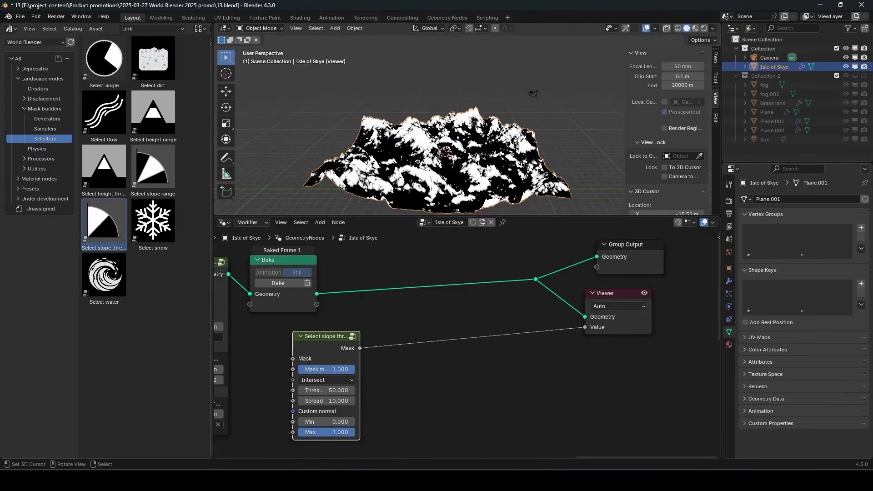
- Add the Distance culling sampler to the mask chain after the Select height threshold node
middle_drag(488, 168, 511, 152)
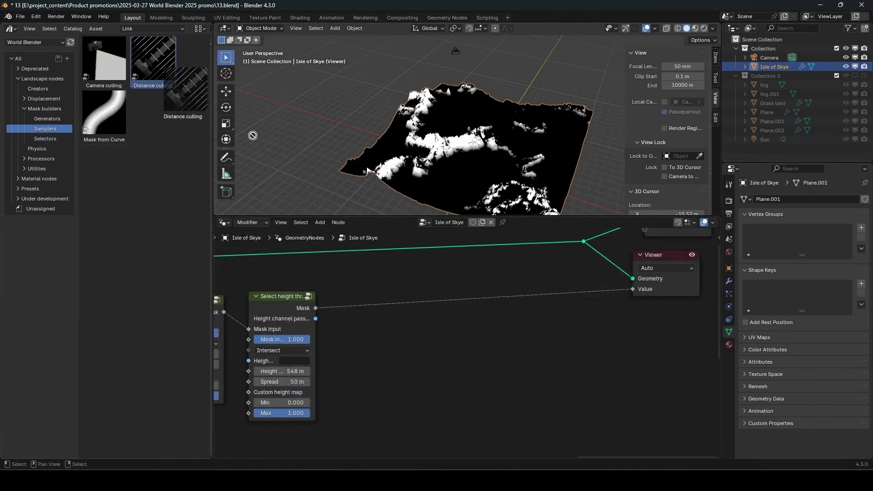
drag(486, 296, 477, 317)
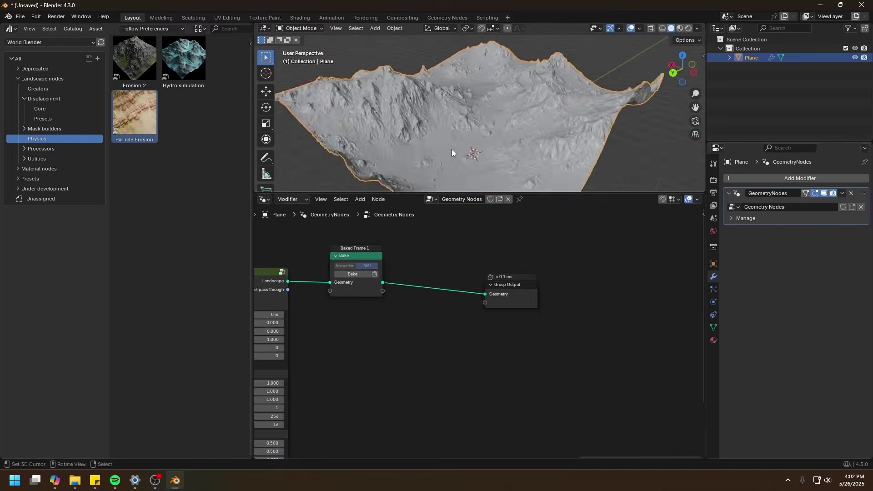
- Inspect the eroded terrain and preview the Bake node's output through a Viewer node
scroll(418, 132, up, 4)
scroll(463, 146, down, 3)
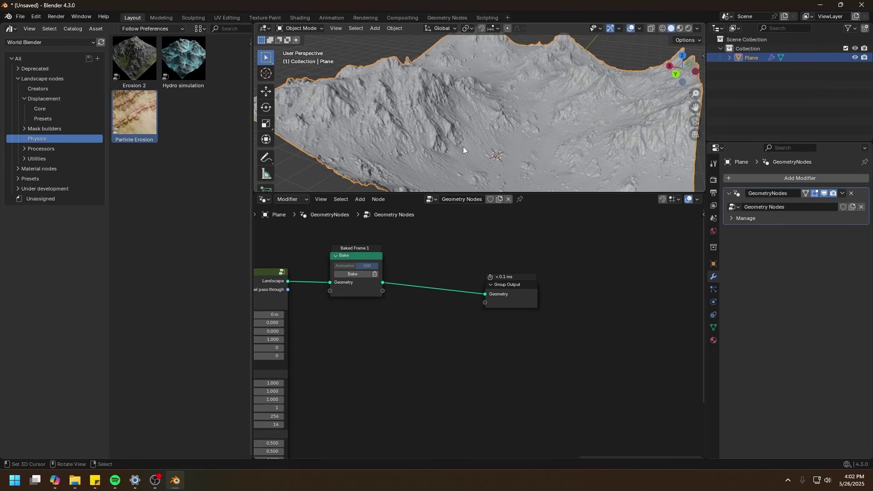
scroll(399, 130, up, 4)
ctrl+shift+click(569, 276)
scroll(470, 336, up, 3)
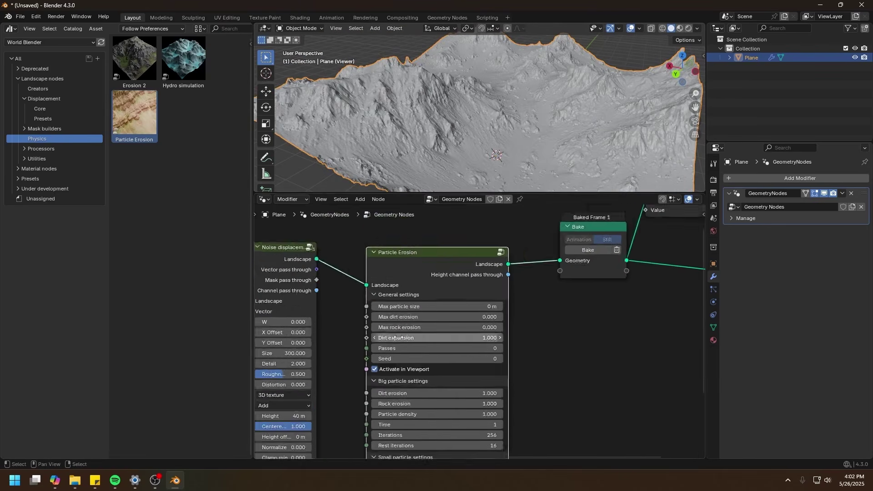
- Collapse the general, big particle, small particle and extra parameter sections of the Particle Erosion node
scroll(470, 335, down, 2)
middle_drag(484, 144, 456, 141)
click(400, 386)
click(400, 399)
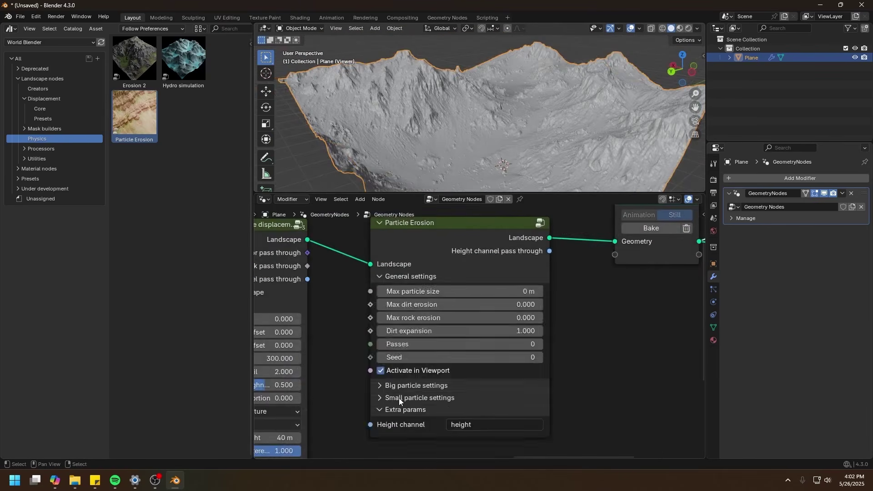
click(398, 409)
click(385, 277)
middle_drag(385, 277, 396, 293)
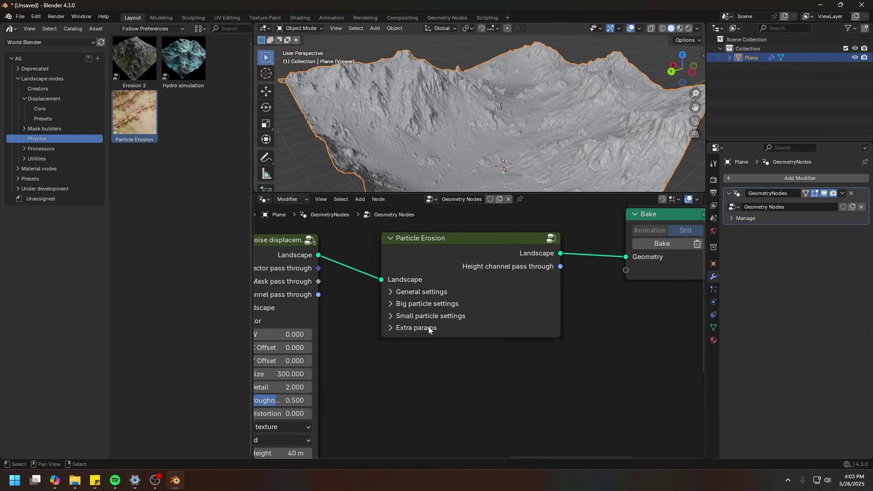
- Expand the Particle Erosion node's general settings and set the max particle size to 10 m
click(421, 292)
drag(464, 260, 455, 266)
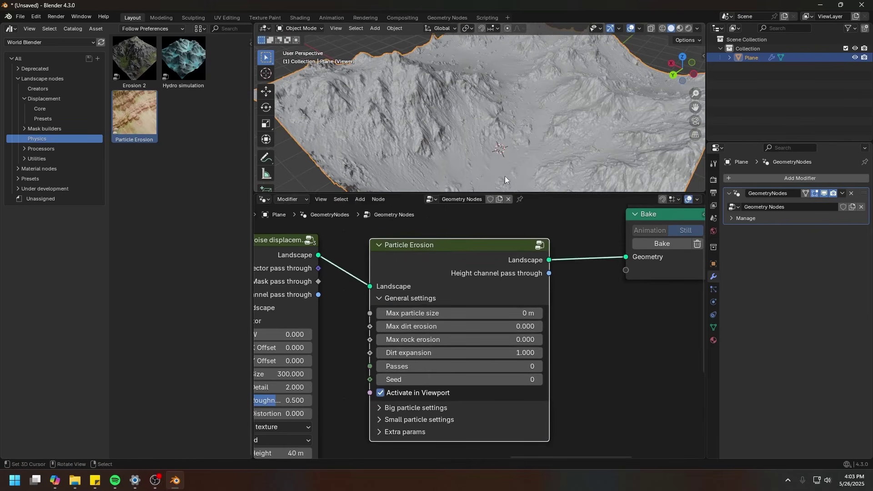
text(0)
key(Return)
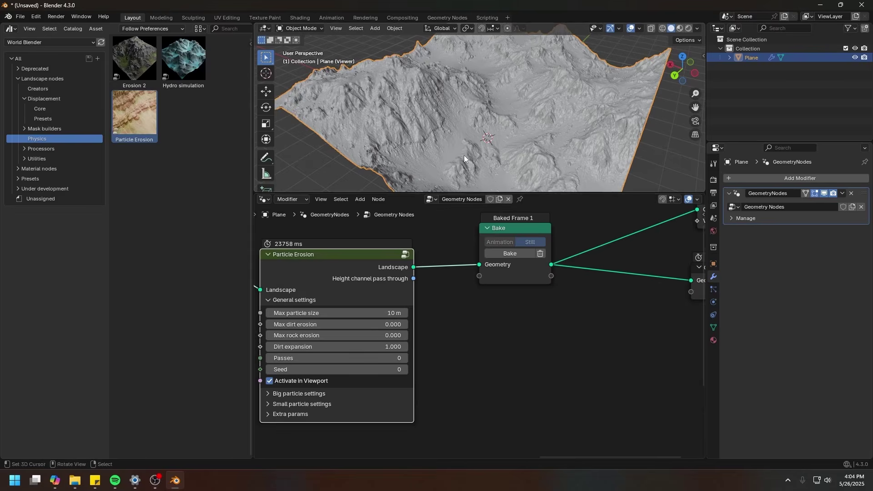
scroll(342, 321, up, 1)
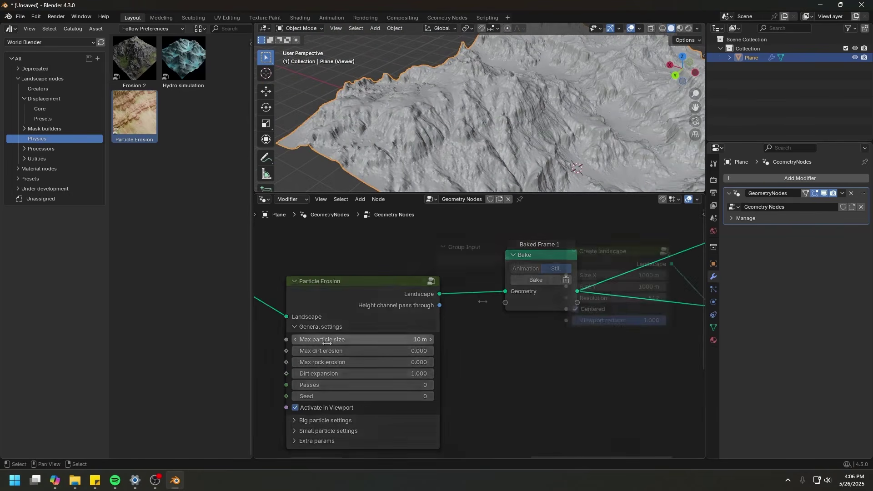
double_click(438, 316)
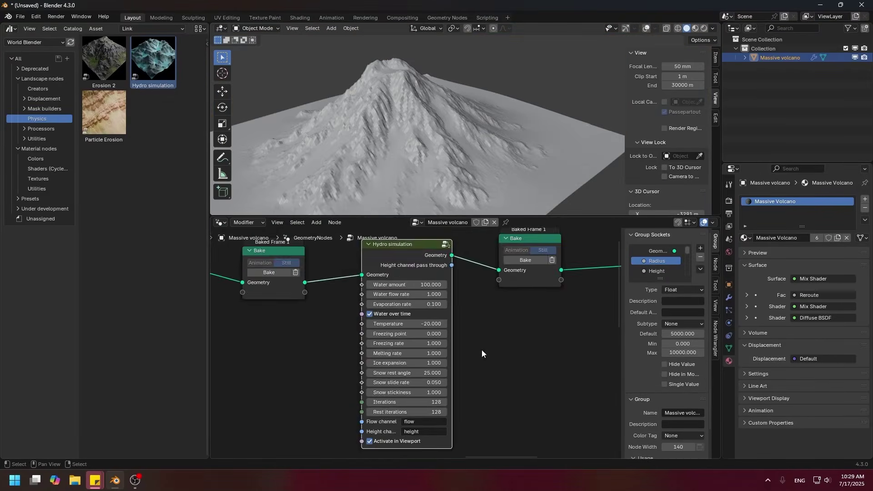
- Set the Hydro simulation node's evaporation rate to 0 with Water over time enabled
scroll(482, 354, up, 2)
click(418, 412)
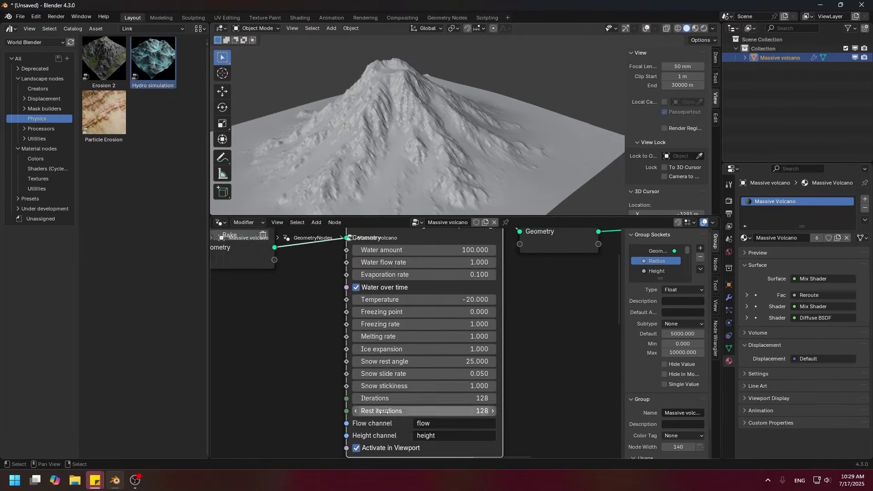
middle_drag(348, 294, 351, 268)
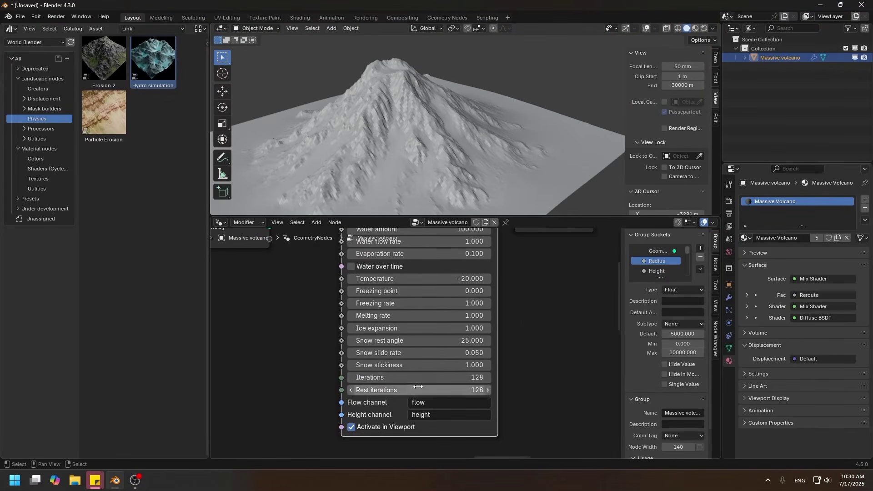
click(354, 275)
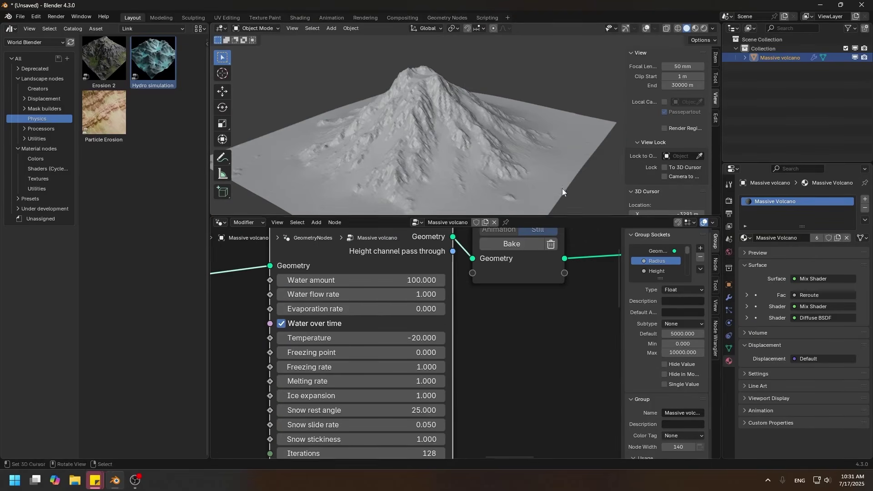
- Set the Hydro simulation node's ice expansion to 2 and bake the result
middle_drag(349, 351, 387, 311)
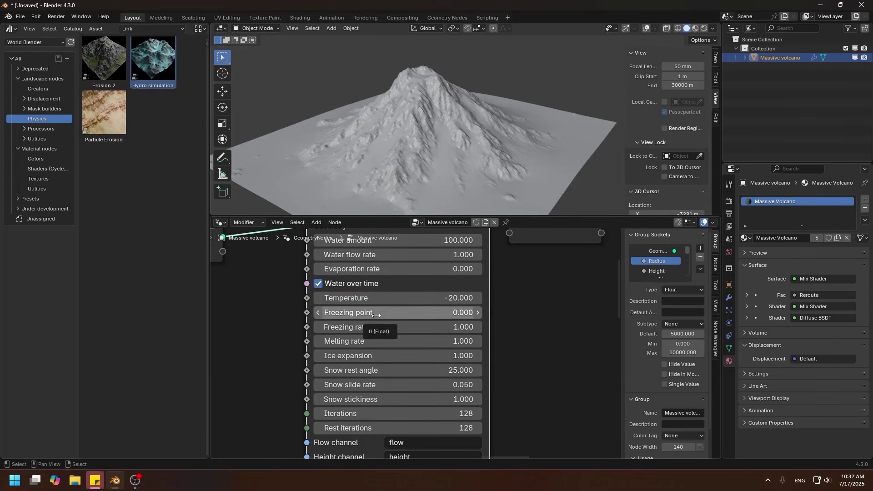
key(Tab)
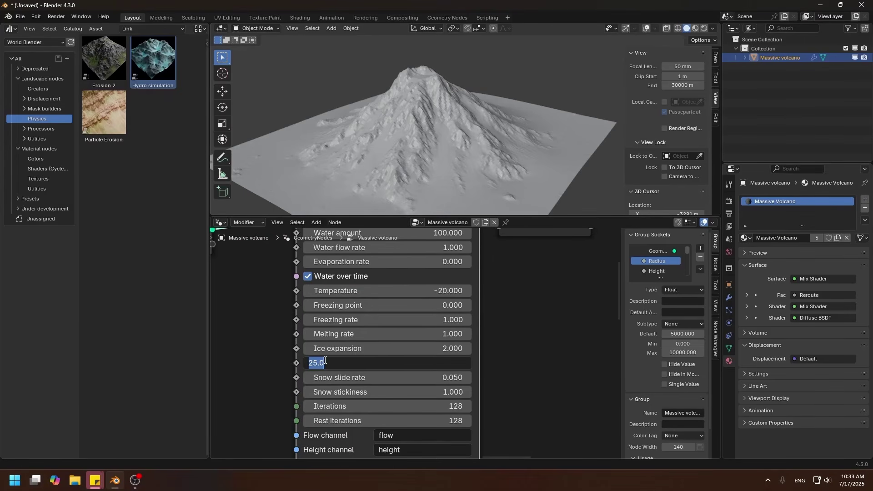
key(Return)
scroll(369, 361, up, 2)
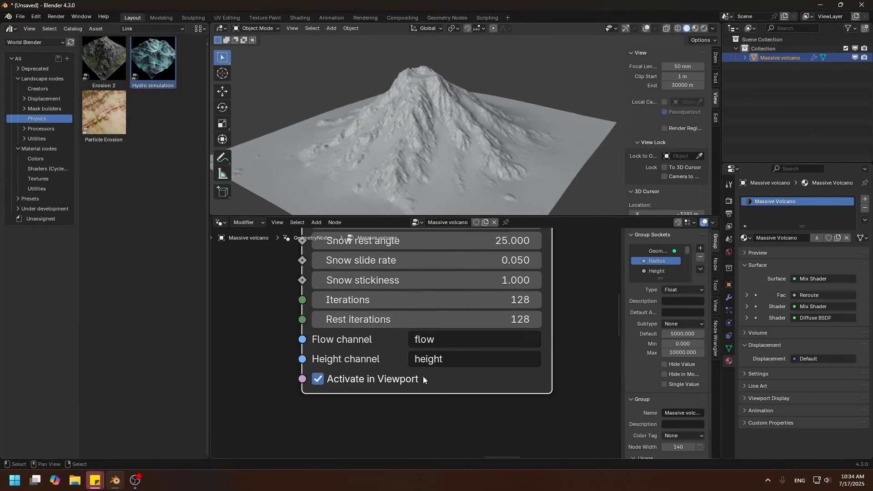
scroll(409, 345, down, 1)
click(517, 368)
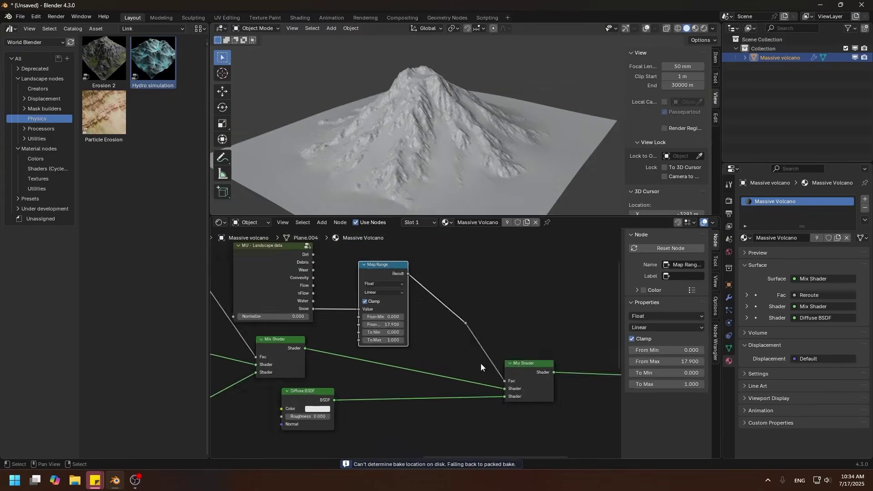
- Add a node reading the flow2 attribute to the Massive Volcano material and preview its output
key(shift+a)
mouse_move(370, 277)
click(457, 113)
text(flow2)
ctrl+shift+click(408, 295)
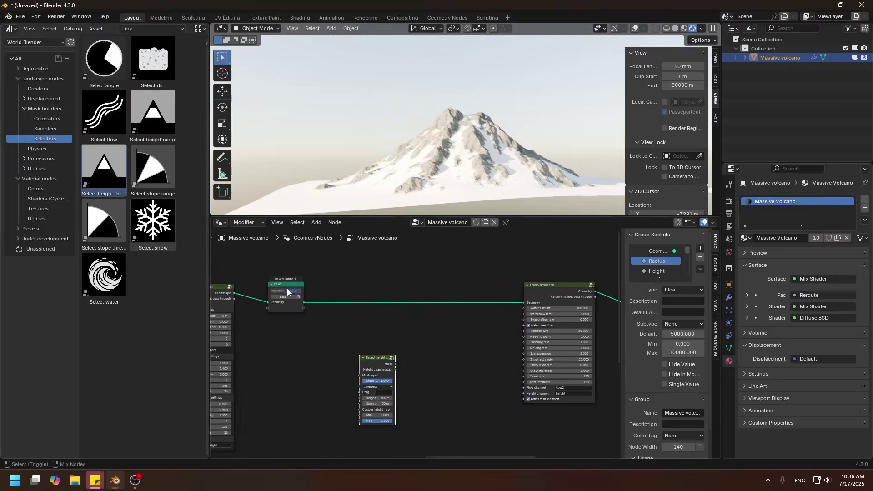
- Preview the Select height threshold mask on the baked volcano terrain through a Viewer node
ctrl+shift+click(378, 391)
scroll(454, 401, up, 3)
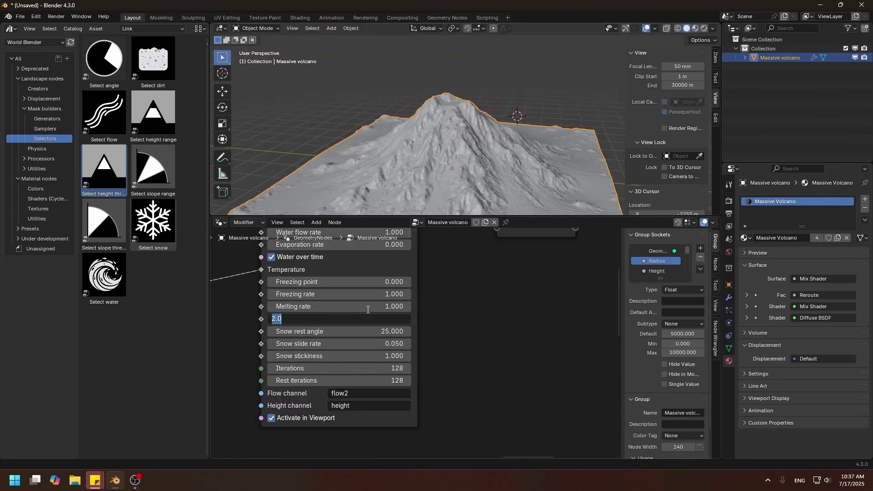
- Set the Hydro simulation's water amount to 50 and water flow rate to 0.5
double_click(313, 292)
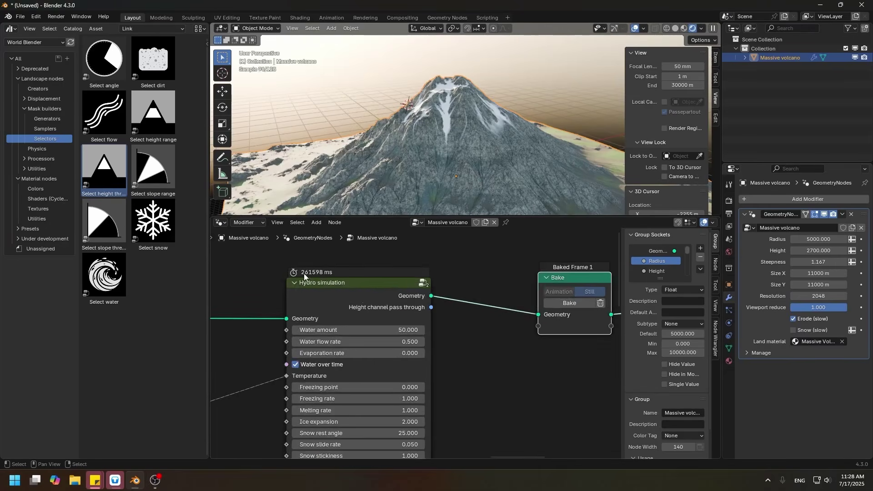
- Switch the node area from the volcano's geometry nodes to the Shader Editor
click(220, 222)
click(246, 309)
middle_drag(402, 131, 452, 125)
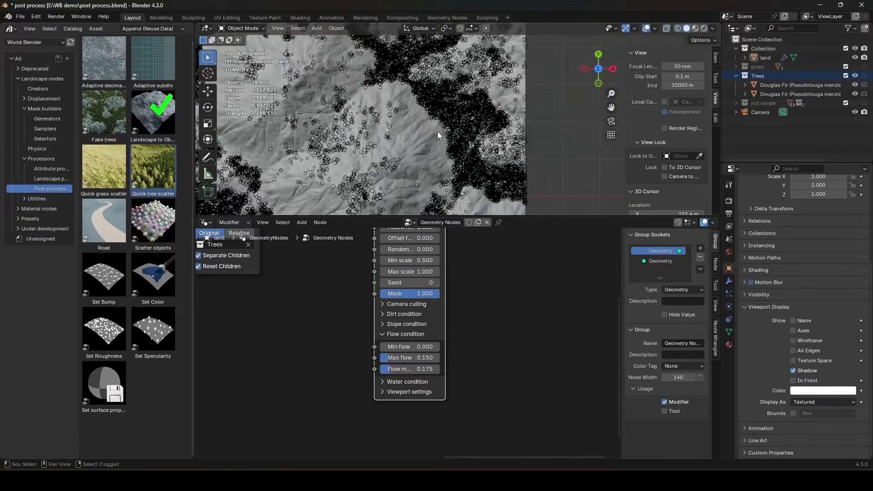
- Change the viewport shading mode to examine the trees scattered over the landscape
key(z)
click(452, 109)
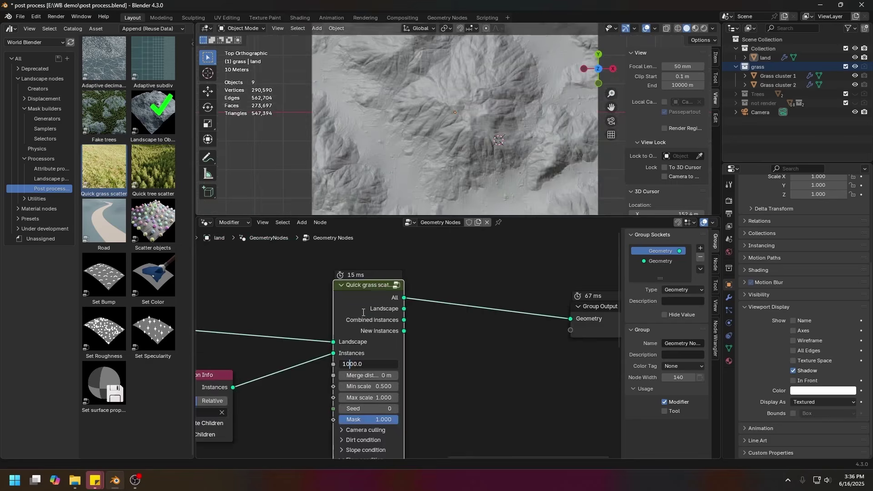
- Set the Quick grass scatter's density to 4000000, its min scale to 0.8 and its max scale to 1.3
scroll(261, 188, up, 6)
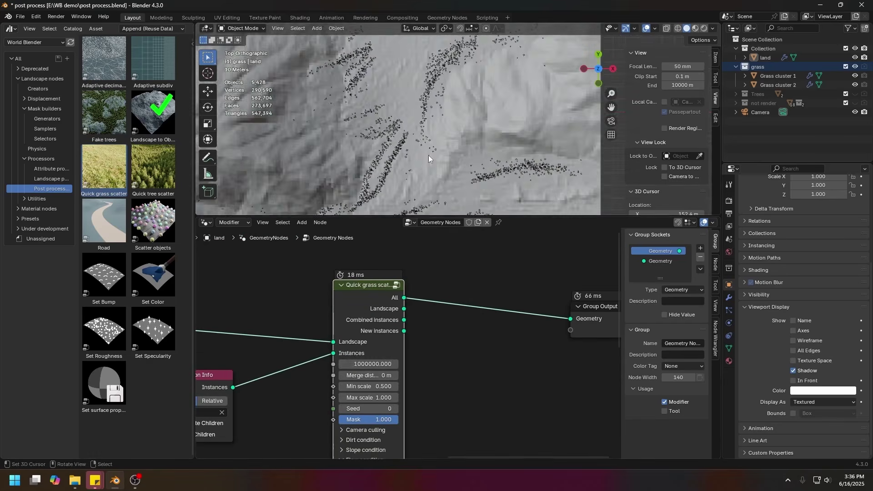
scroll(261, 189, down, 8)
scroll(416, 315, up, 2)
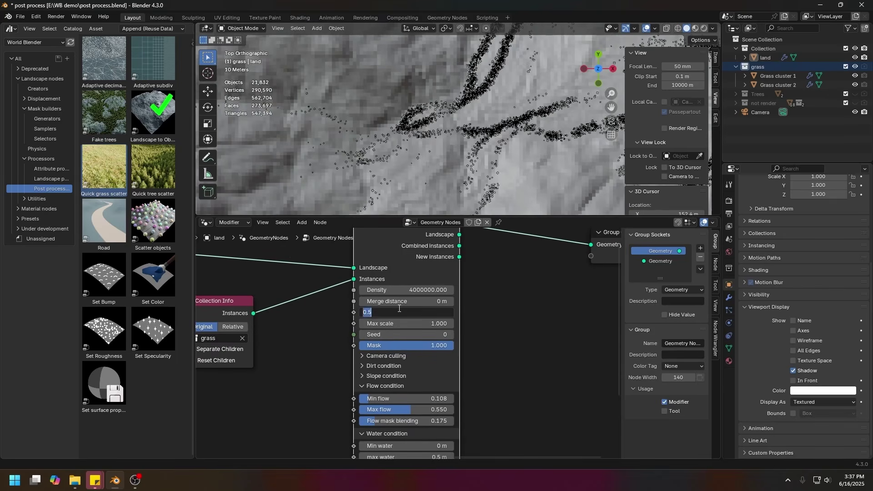
key(Return)
- View the grass scatter through the camera in Rendered shading
key(KP_0)
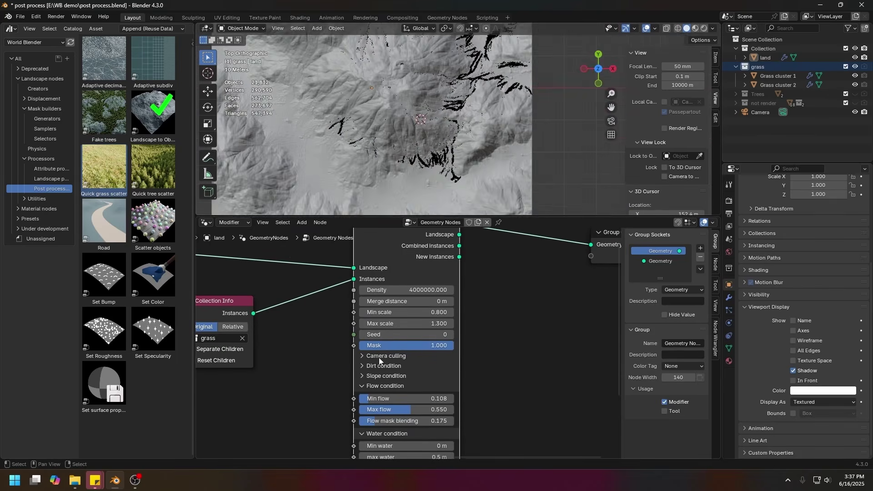
click(378, 356)
key(z)
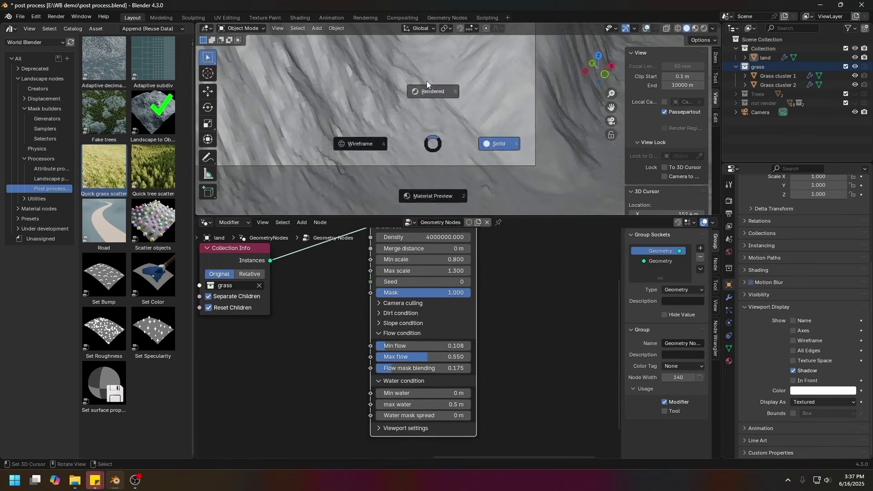
click(432, 88)
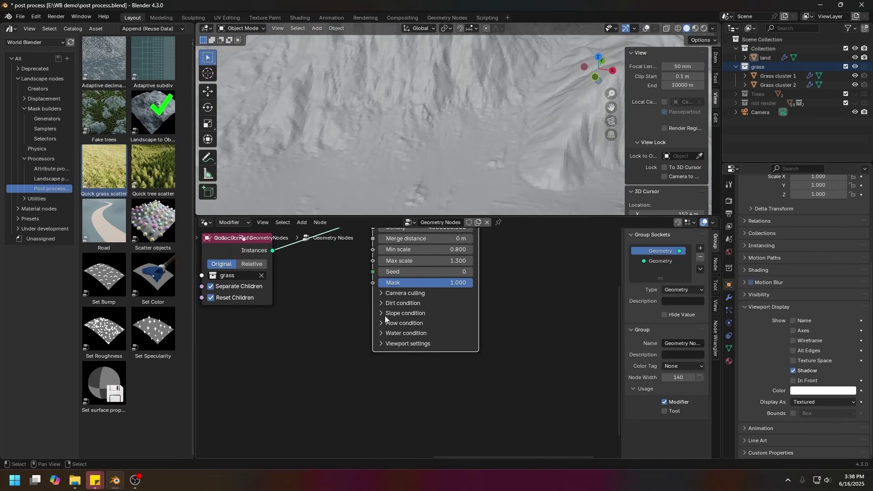
- Preview the grass scatter with its dirt condition in Rendered shading and inspect the terrain from another angle
key(z)
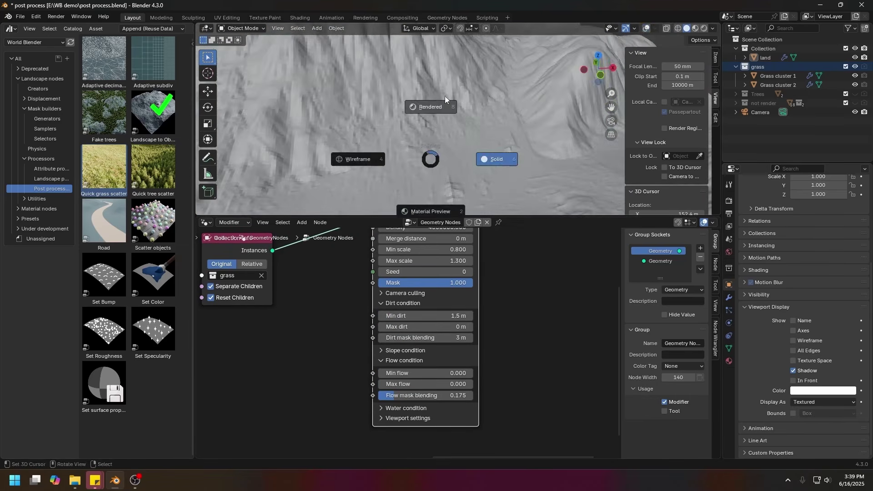
click(444, 98)
middle_drag(390, 108, 435, 146)
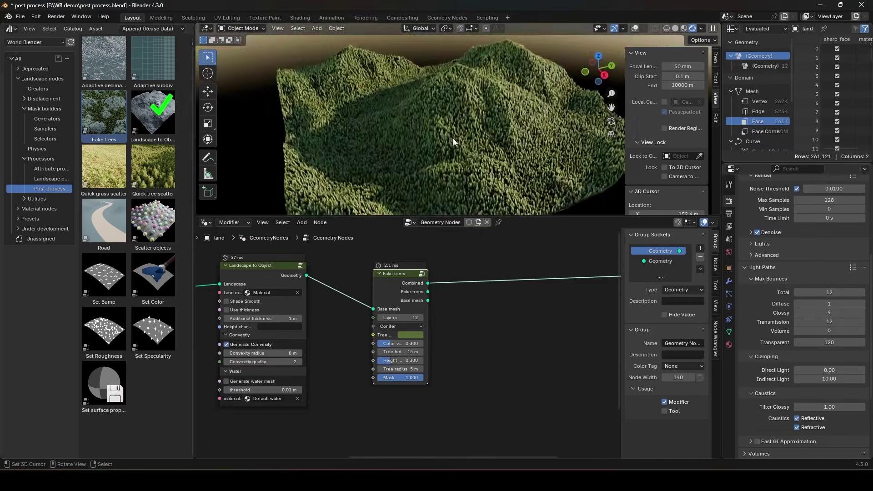
- Examine the conifer fake trees up close, comparing another render engine before returning to Cycles
scroll(452, 138, up, 5)
scroll(436, 182, down, 5)
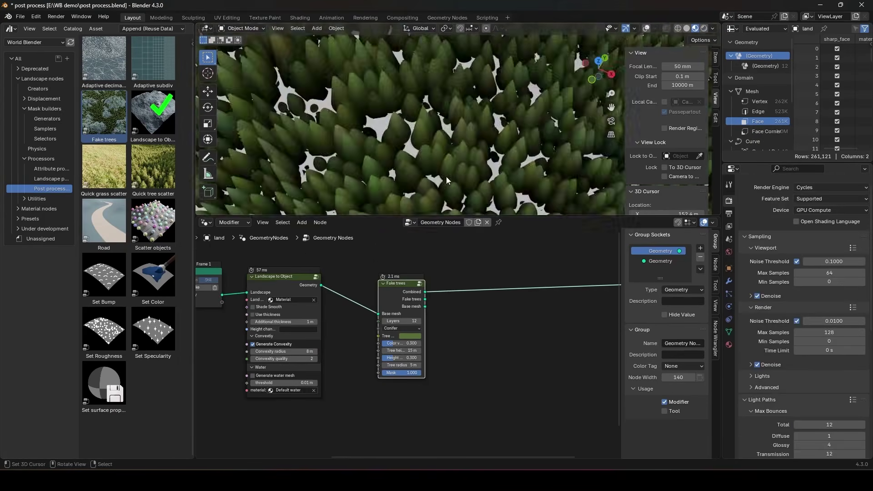
click(829, 192)
click(830, 202)
click(830, 192)
click(813, 223)
scroll(467, 177, up, 5)
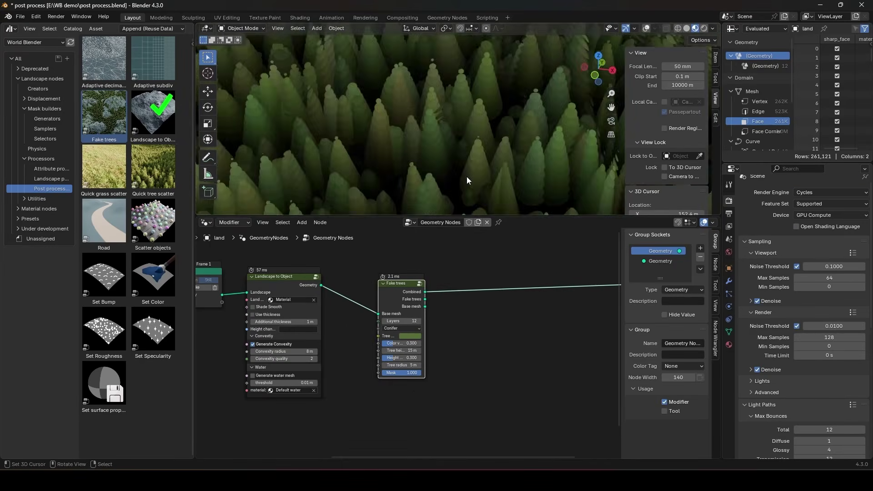
scroll(490, 99, down, 4)
middle_drag(489, 99, 426, 170)
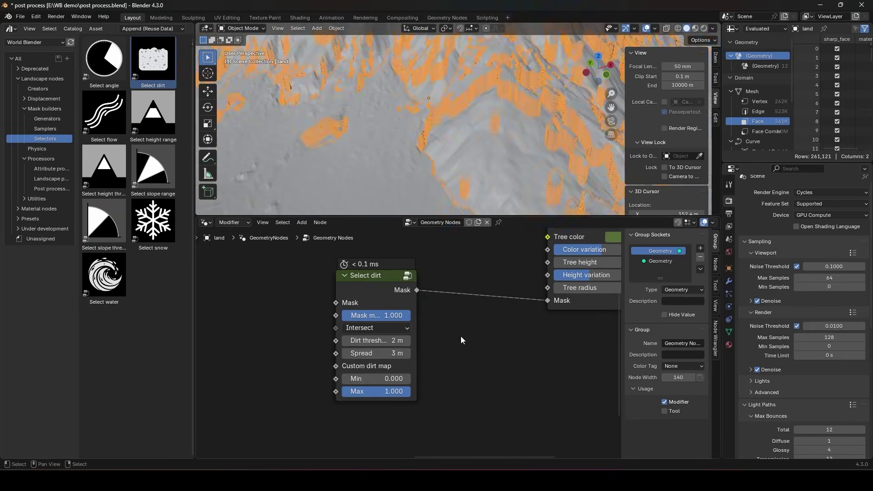
- Preview the fake trees masked by Select dirt in Rendered shading
key(z)
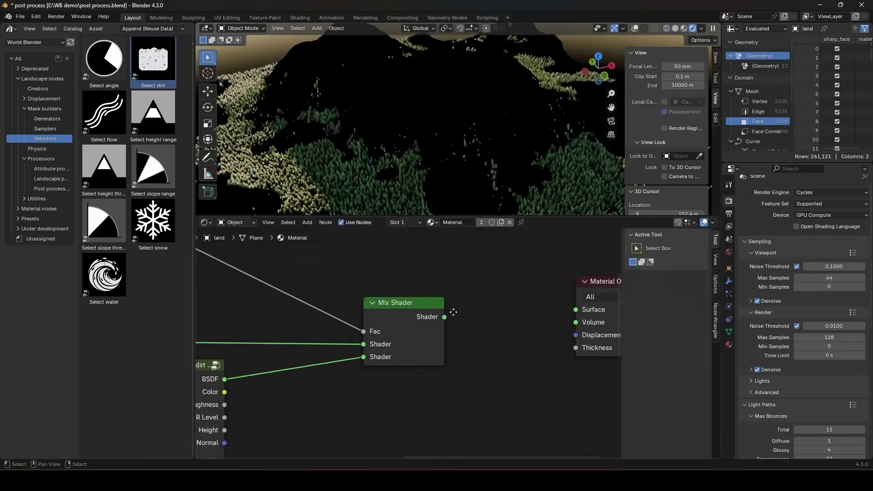
middle_drag(429, 129, 383, 103)
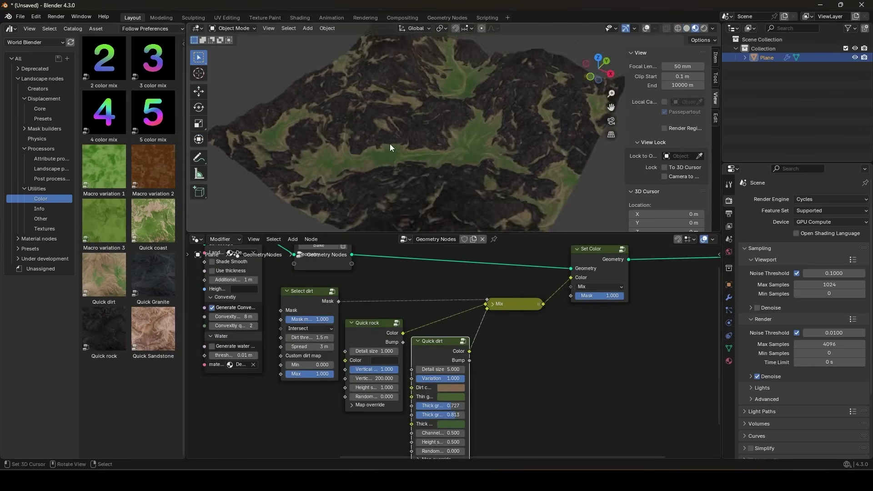
- Set the Quick dirt node's dirt color to a muted green, hex 6A8057FF
middle_drag(390, 147, 499, 201)
scroll(500, 184, down, 3)
scroll(498, 182, up, 2)
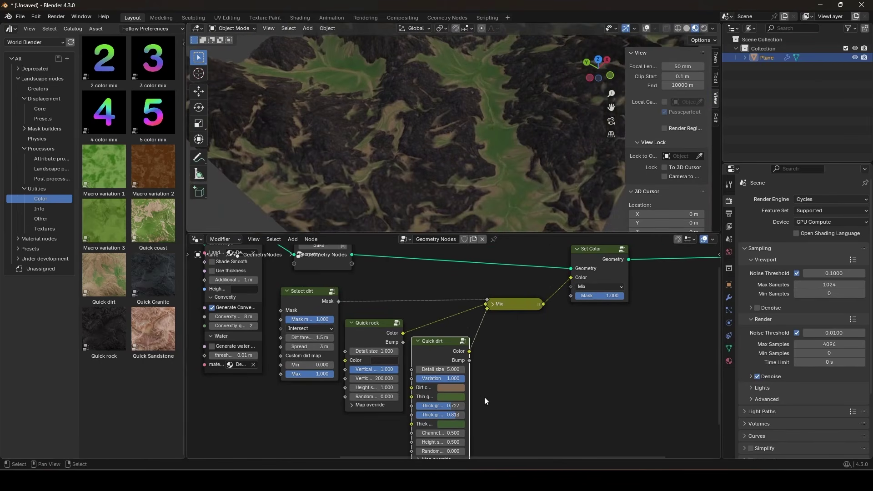
scroll(485, 399, up, 1)
click(452, 394)
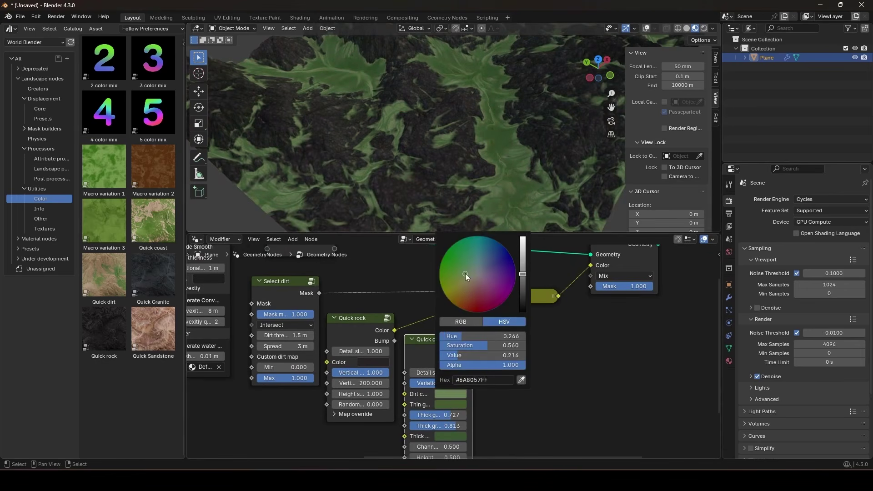
middle_drag(450, 145, 394, 135)
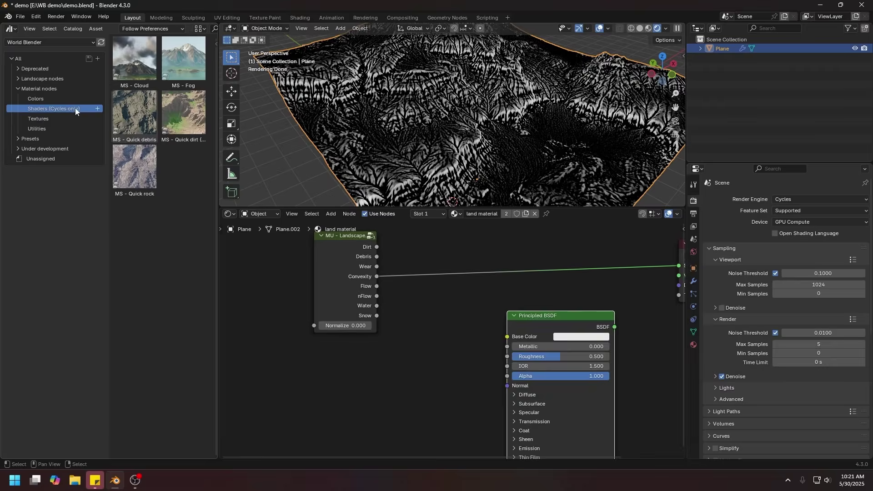
- In Solid shading, add a Sky Texture to the World shader nodes and connect its color to the Background color
key(z)
click(566, 107)
click(260, 214)
click(257, 241)
key(shift+a)
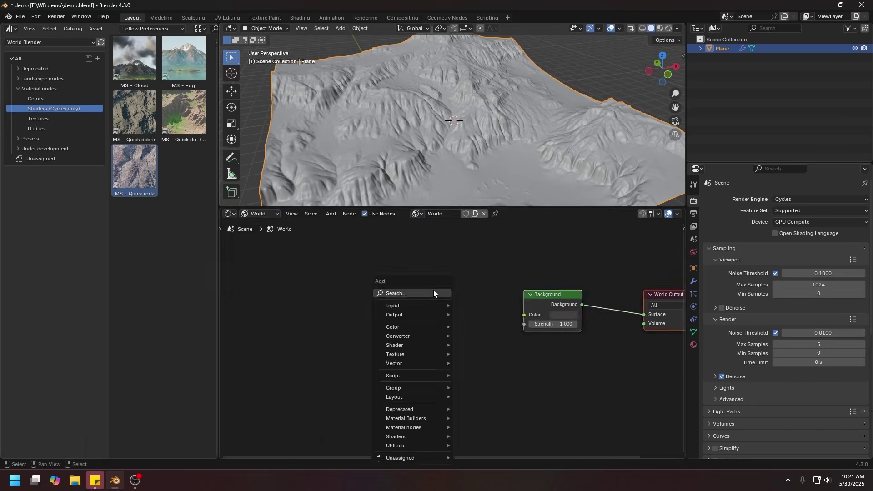
drag(468, 309, 524, 315)
- In Rendered shading, set the Sky Texture's sun rotation to 124° and sun intensity to 0.5, and adjust its ozone
key(z)
click(443, 110)
drag(431, 366, 455, 367)
middle_drag(436, 164, 473, 178)
drag(441, 348, 428, 348)
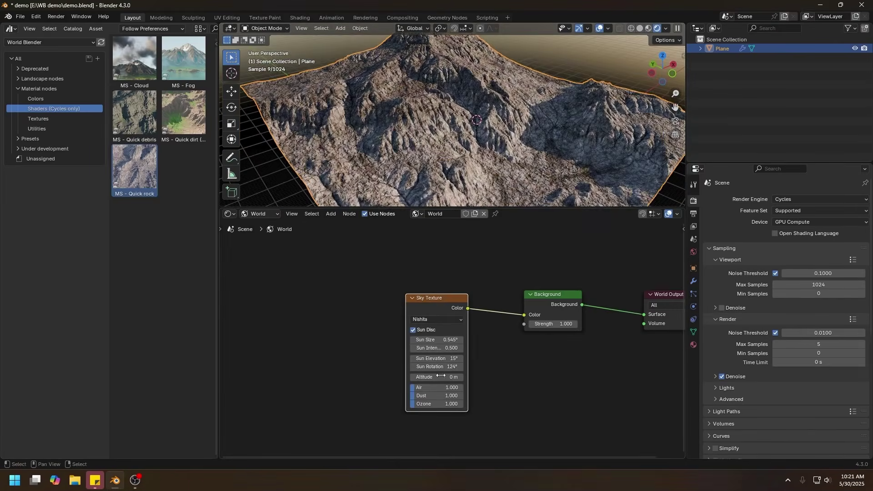
drag(432, 404, 441, 388)
middle_drag(478, 141, 436, 141)
- Return to the terrain object's material nodes, add a node and preview its output on the landscape
click(261, 214)
click(257, 232)
key(shift+a)
click(486, 345)
scroll(451, 332, up, 2)
drag(368, 291, 314, 296)
ctrl+shift+click(377, 254)
scroll(372, 138, up, 4)
click(396, 315)
drag(403, 202, 404, 204)
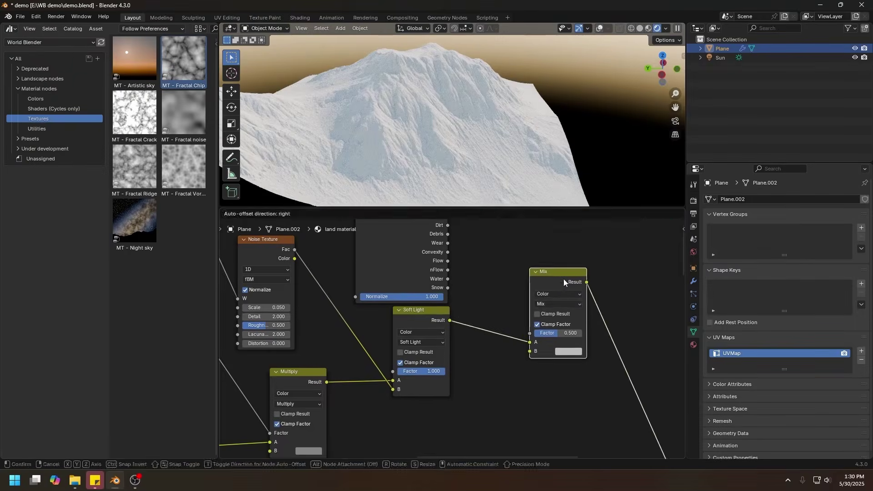
- Drive the Mix node's factor with the Landscape data Dirt output, set Normalize to 0 and make room between the nodes
middle_drag(423, 307, 450, 318)
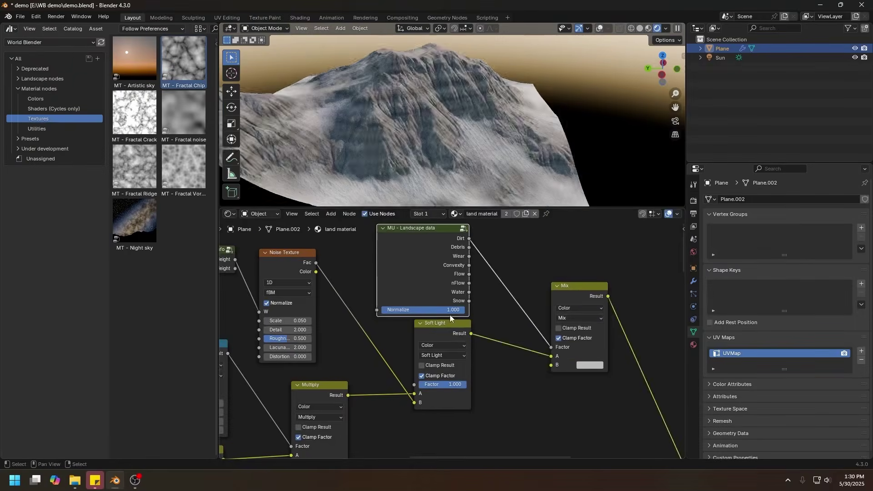
drag(449, 310, 383, 311)
scroll(436, 127, up, 5)
scroll(501, 331, down, 2)
middle_drag(650, 341, 569, 257)
middle_drag(500, 255, 550, 376)
drag(491, 336, 622, 345)
scroll(455, 137, up, 4)
- Insert a Map Range node between the Dirt output and the Mix factor, with From Min 0.25 and From Max 1.71
key(shift+a)
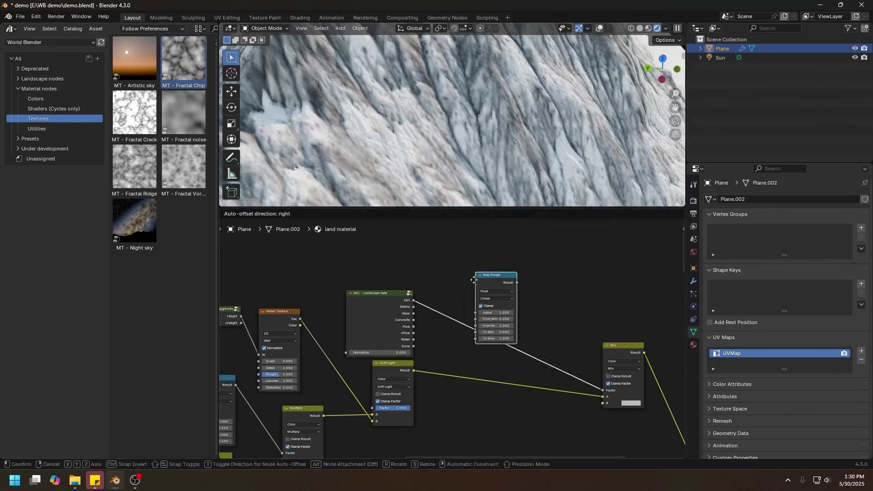
click(465, 293)
scroll(454, 340, up, 2)
scroll(454, 128, down, 3)
drag(501, 330, 532, 339)
scroll(454, 127, down, 3)
scroll(455, 127, up, 3)
scroll(486, 86, down, 5)
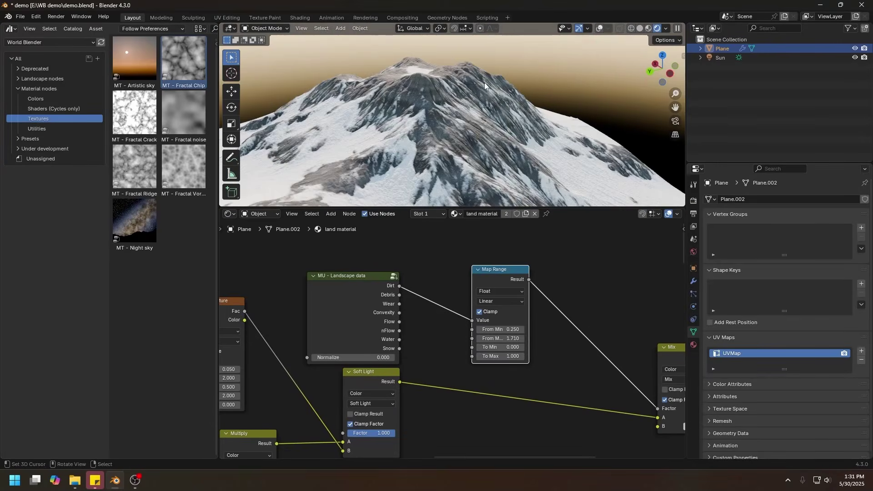
- Add the MU - Select slope threshold node from the material utilities and preview its mask on the snowy mountain
scroll(455, 128, down, 3)
middle_drag(440, 91, 441, 118)
scroll(441, 118, up, 3)
middle_drag(500, 255, 483, 295)
click(37, 128)
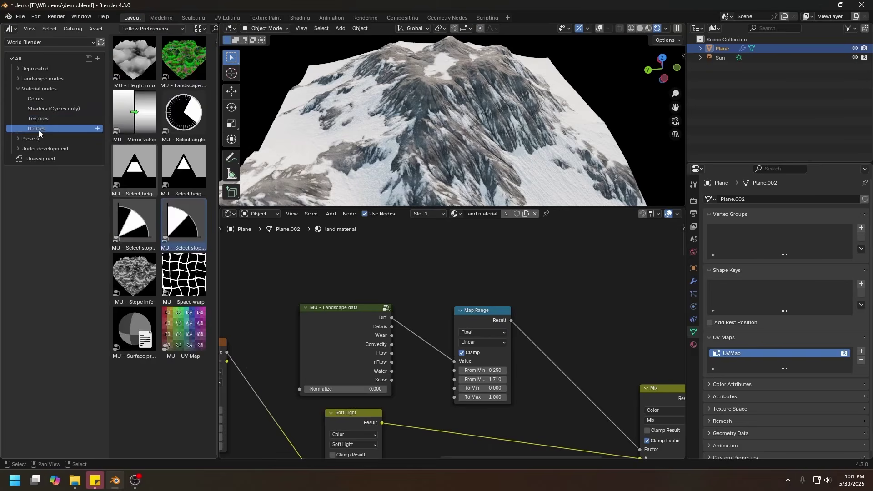
drag(470, 268, 478, 257)
ctrl+shift+click(478, 250)
- Set the slope mask's threshold to 30.8 and Invert to 1
middle_drag(454, 137, 455, 96)
drag(466, 276, 498, 276)
mouse_move(478, 249)
mouse_down()
mouse_move(457, 250)
mouse_move(468, 249)
mouse_up()
drag(469, 257, 456, 257)
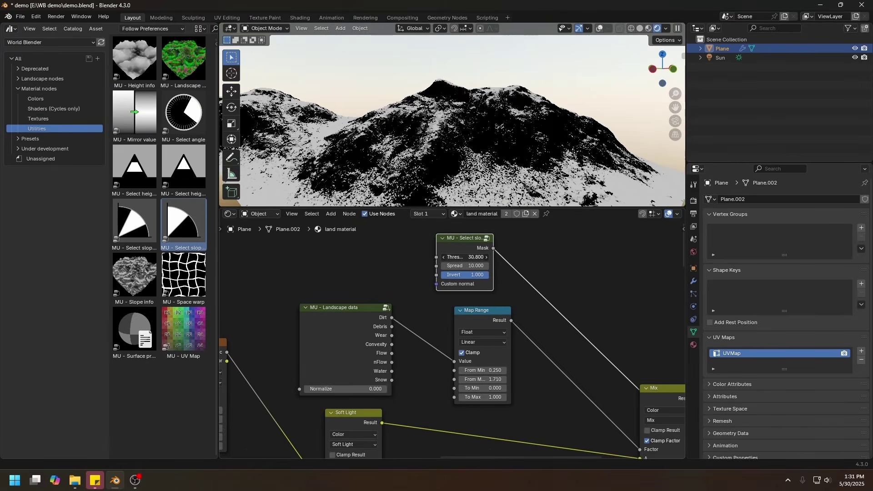
middle_drag(475, 125, 422, 128)
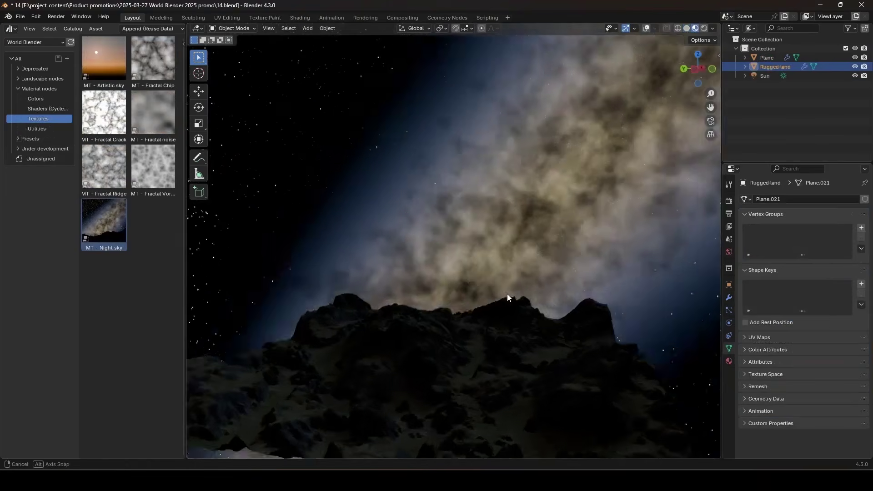
middle_drag(506, 293, 493, 316)
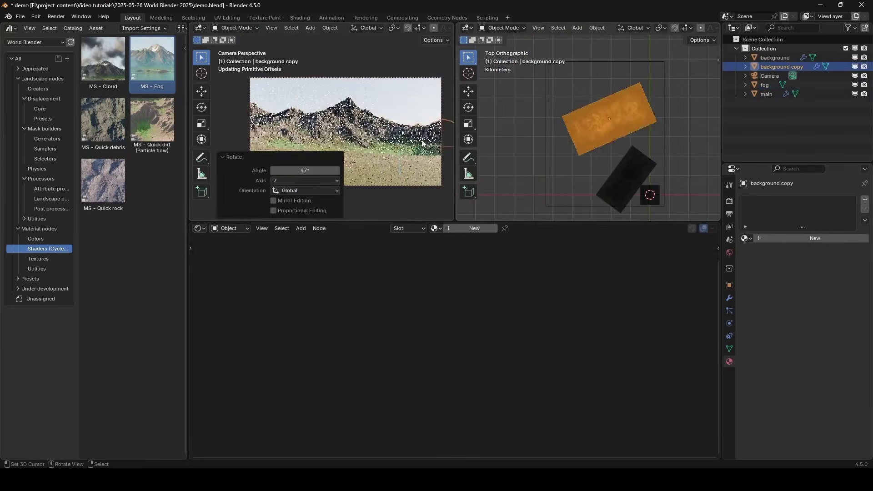
- Select the fog object, display its material nodes and save the file
click(659, 149)
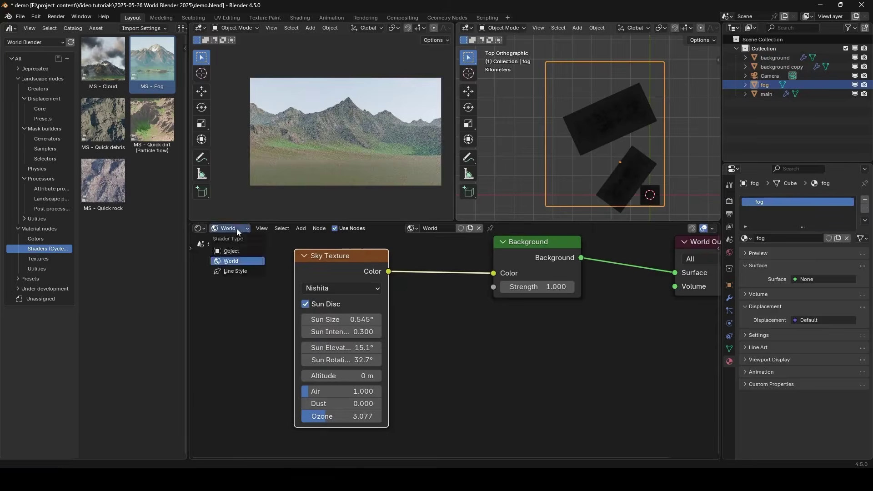
click(231, 251)
key(ctrl+s)
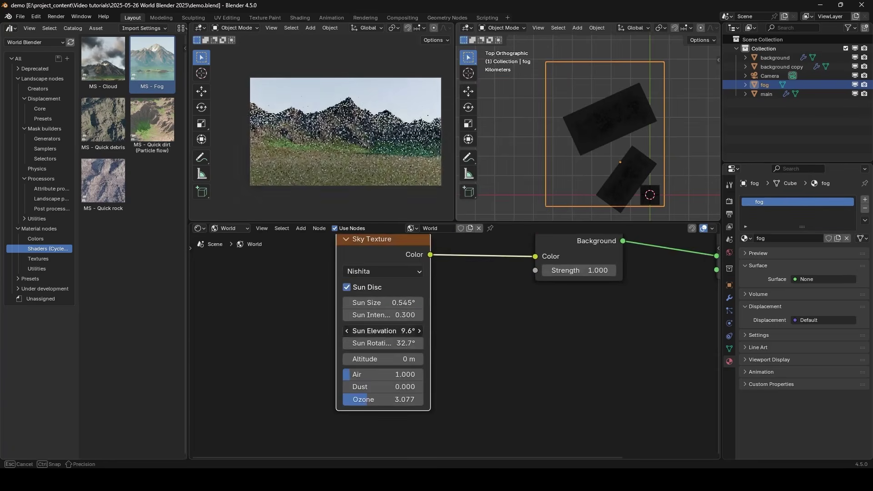
- Lower the Sky Texture's sun elevation to about 9.6°
drag(383, 330, 395, 331)
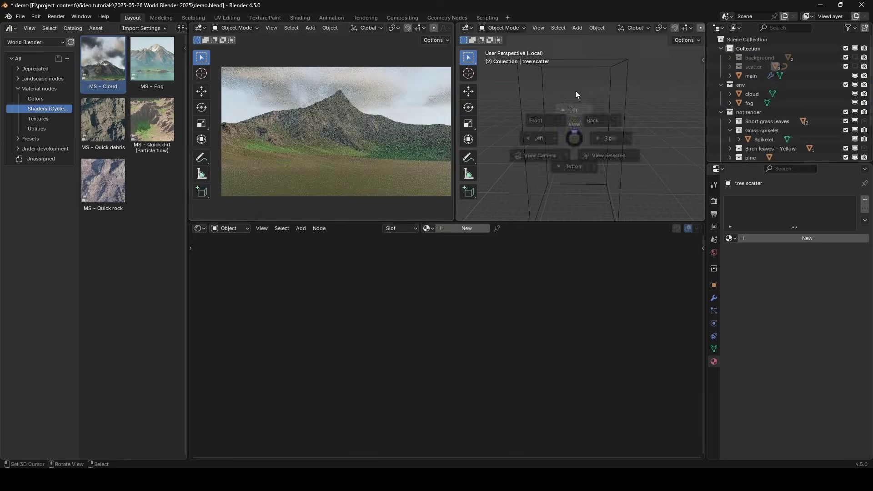
- Move the cloud volume box along the X axis and apply its scale
key(g)
key(x)
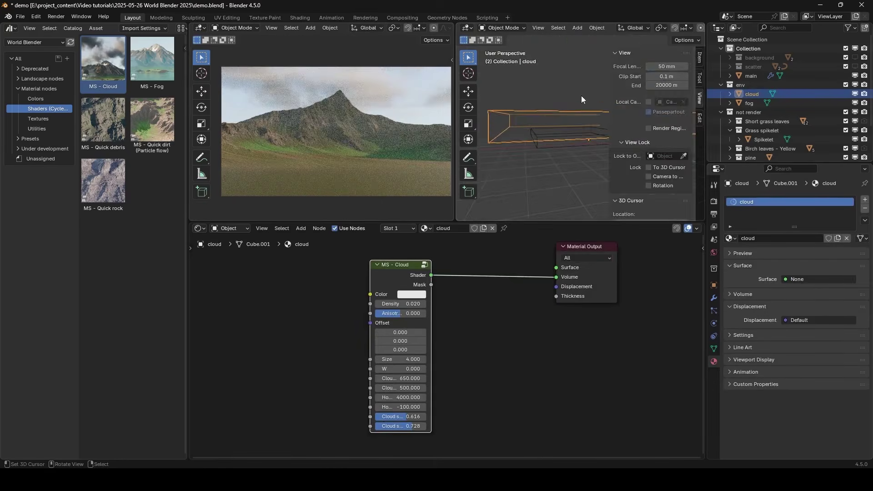
key(ctrl+a)
right_click(591, 132)
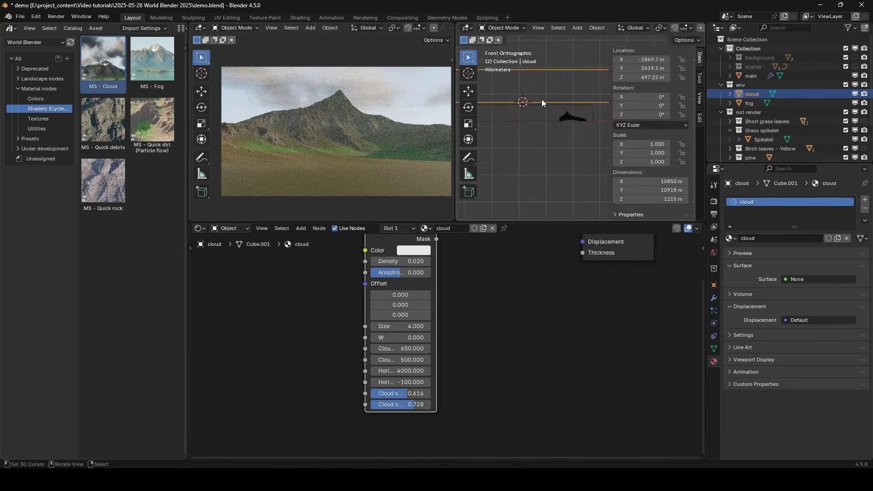
scroll(511, 353, up, 1)
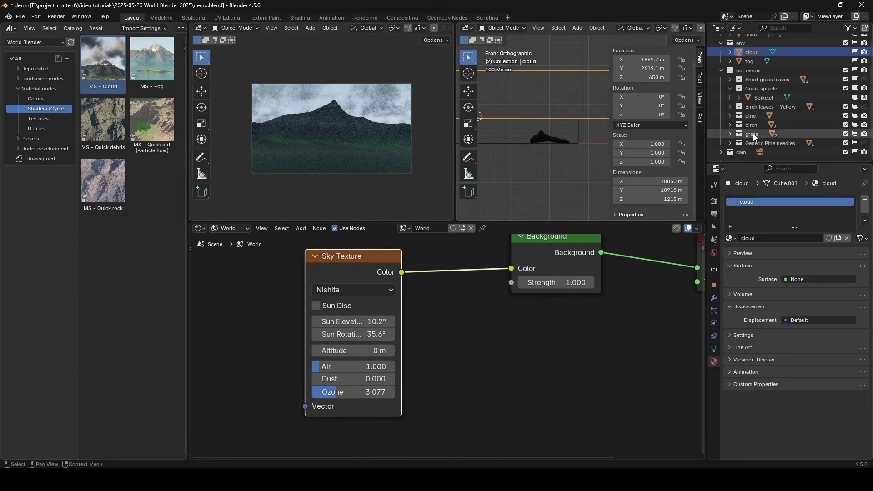
- Select the cloud object and shift the MS - Cloud offset along X and Y
click(742, 66)
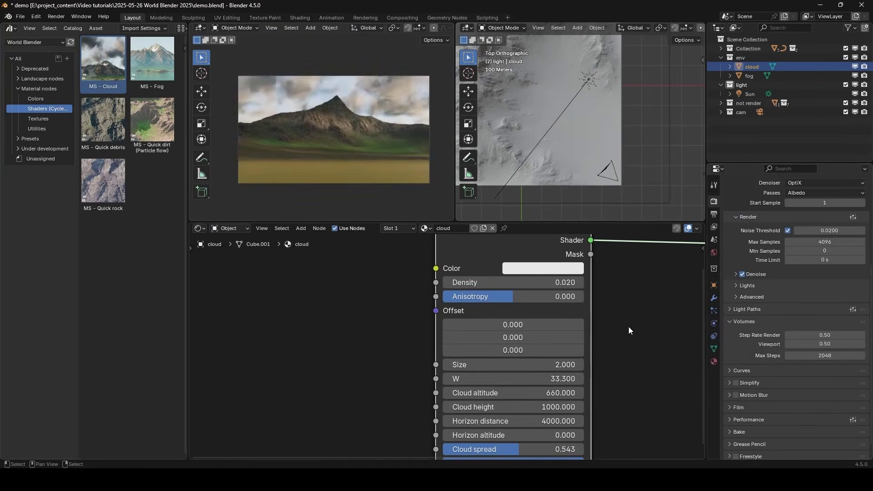
drag(513, 324, 532, 324)
mouse_move(506, 337)
mouse_down()
mouse_move(523, 337)
mouse_move(506, 338)
mouse_up()
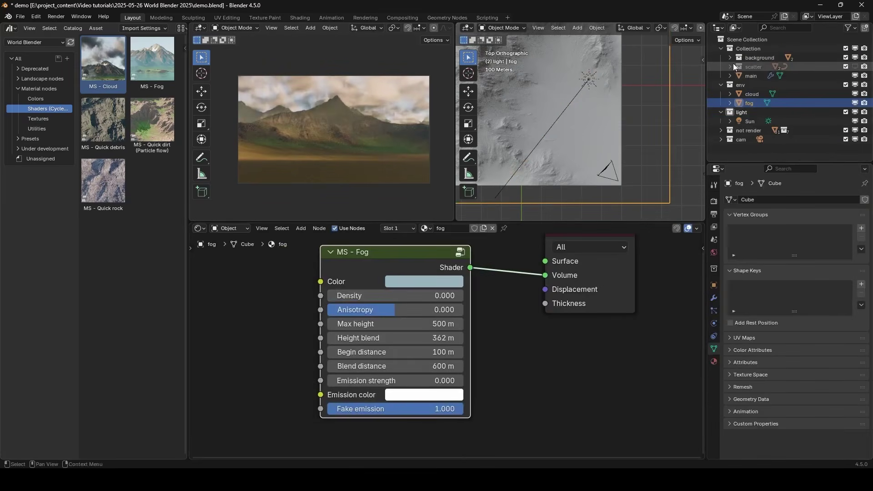
- Unhide the scatter collection in the mountain scene
key(alt+h)
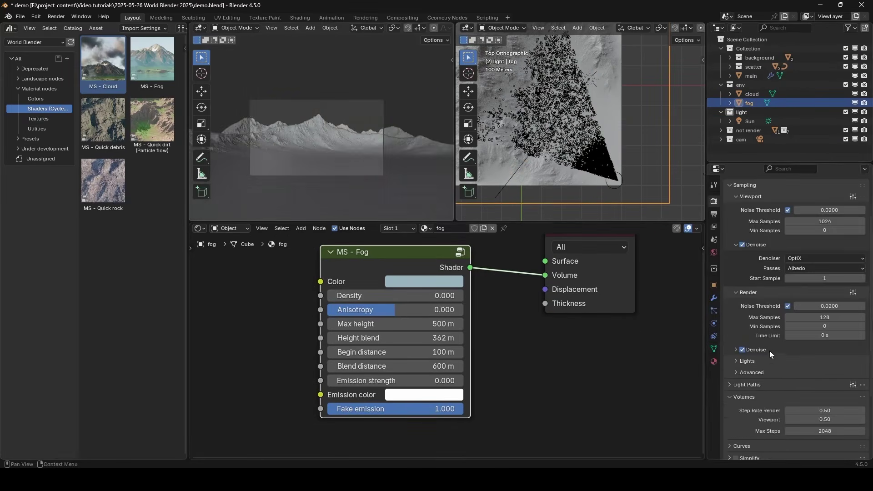
drag(473, 354, 473, 354)
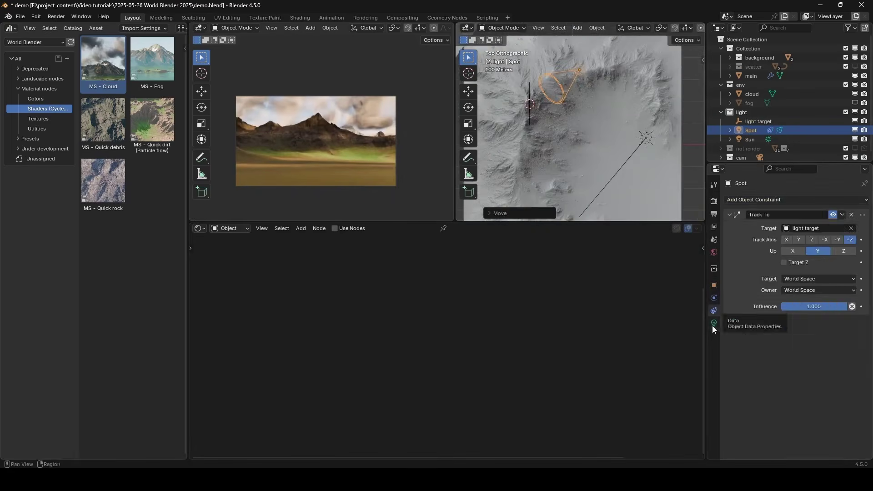
- Open the light data settings of the spot light aimed at the mountain peak
click(713, 324)
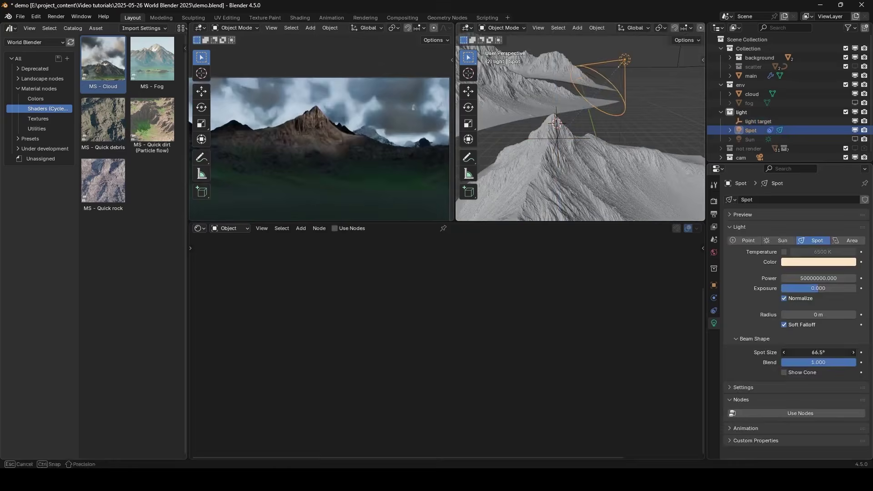